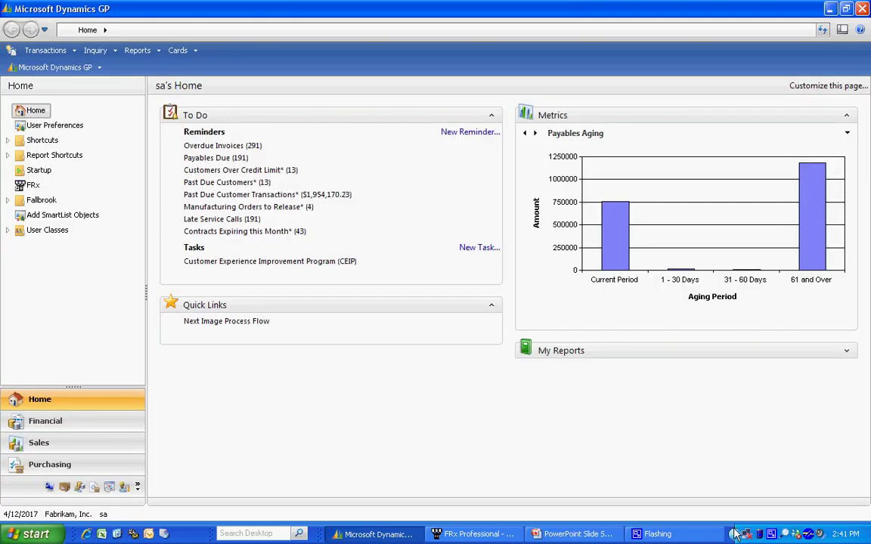
- Open the Analytical Accounting Transaction Dimension Maintenance window and load the SHOW dimension
left_click(178, 50)
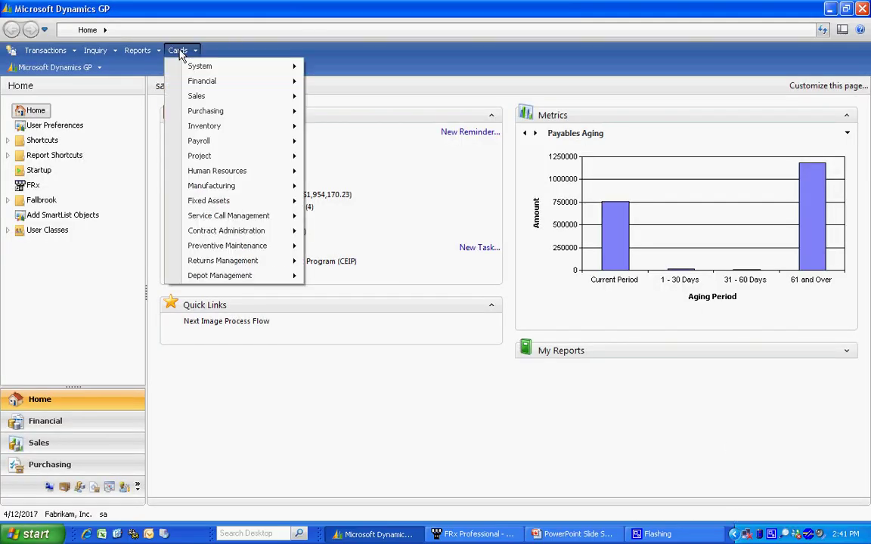
mouse_move(181, 83)
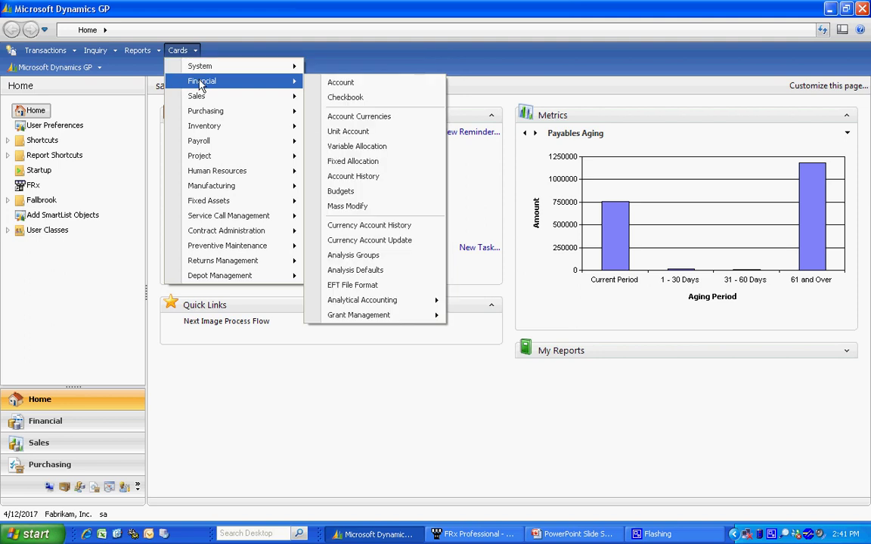
mouse_move(381, 299)
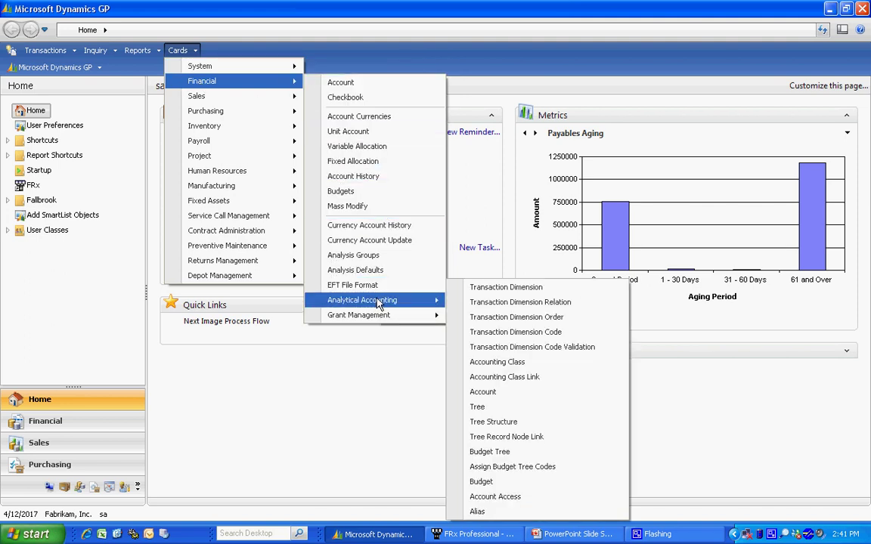
left_click(499, 289)
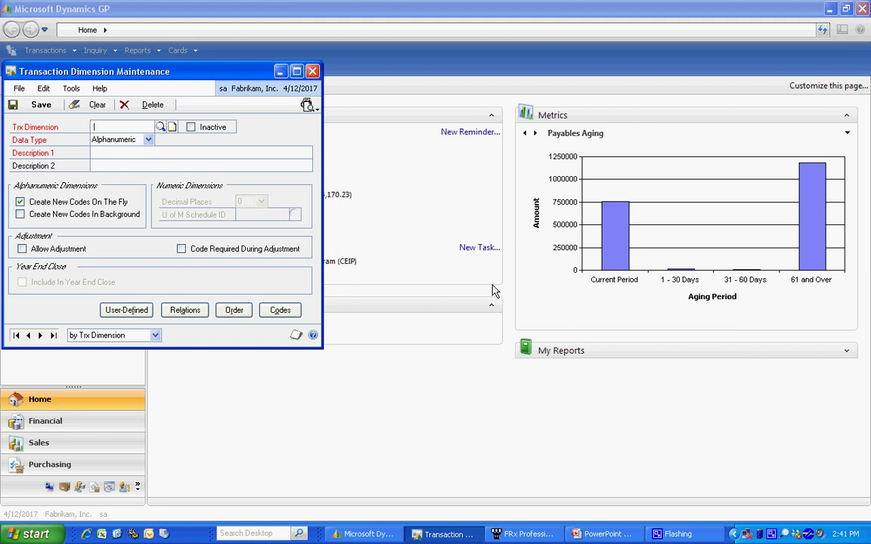
left_click(160, 127)
left_click(154, 263)
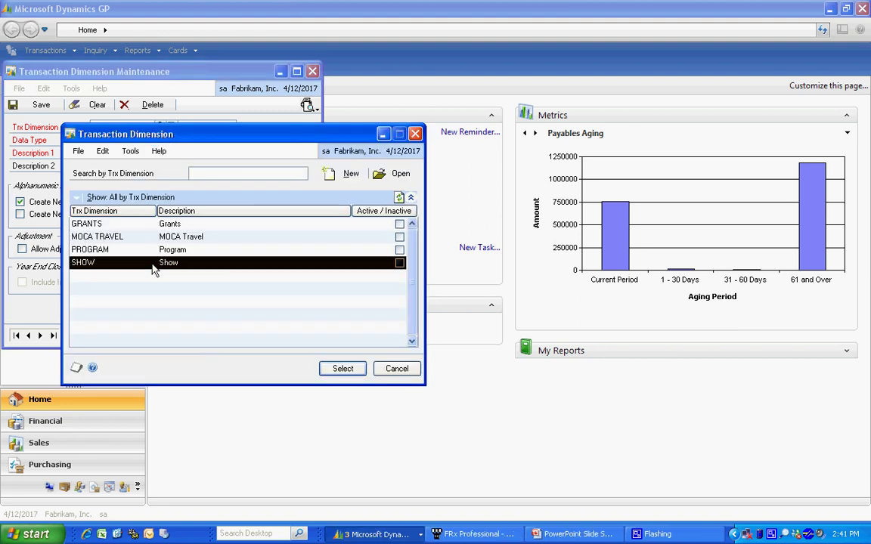
left_click(344, 369)
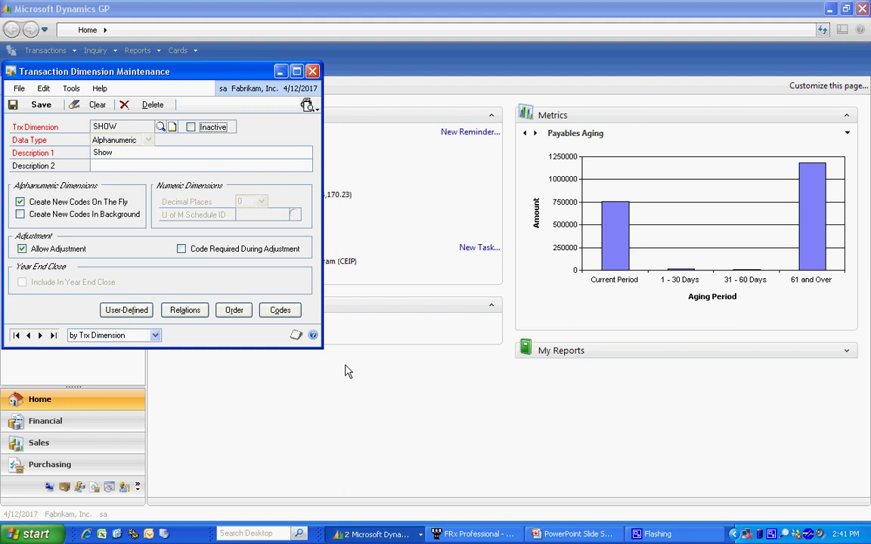
- Review the list of transaction dimension codes set up for the SHOW dimension, then return to dimension maintenance
left_click(280, 312)
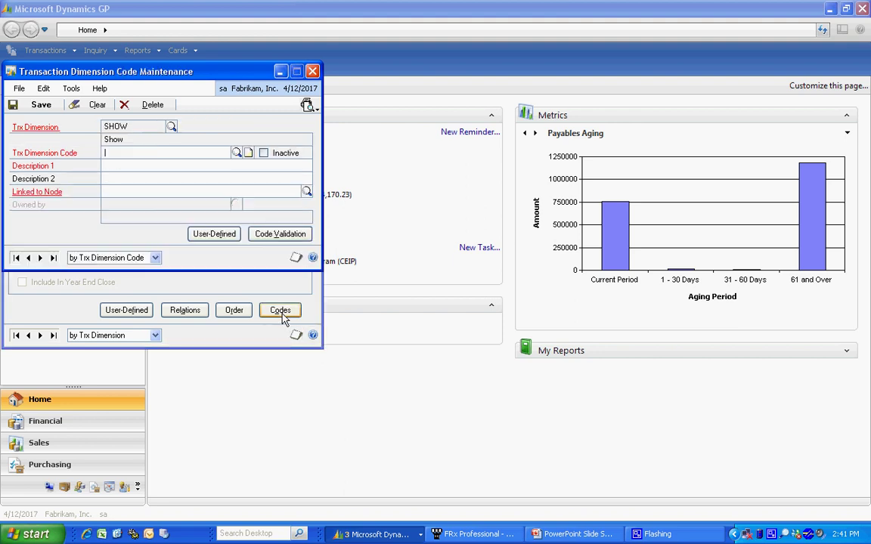
left_click(237, 152)
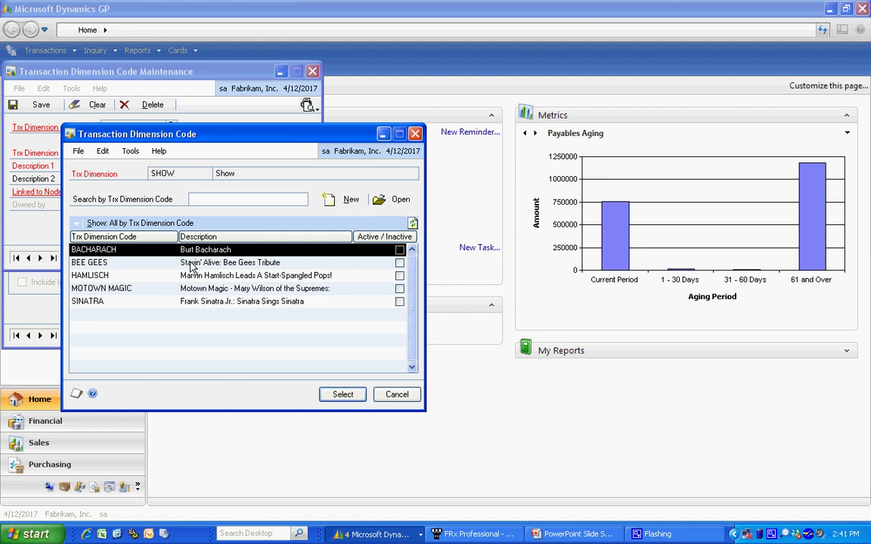
left_click(397, 393)
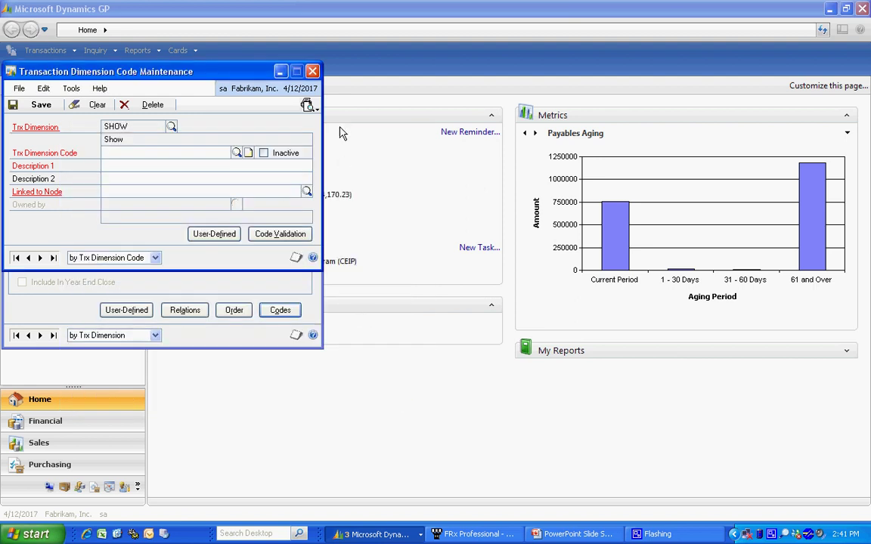
left_click(280, 71)
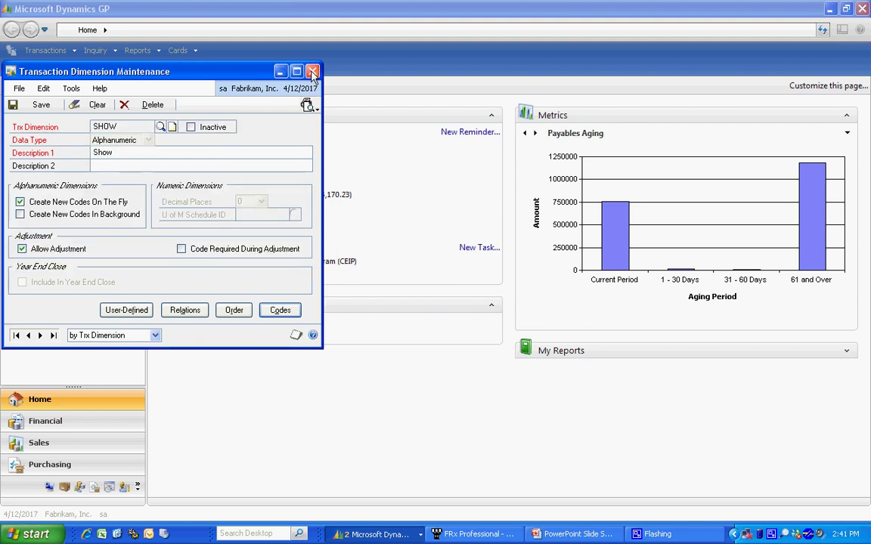
- Load the PROGRAM transaction dimension and review its list of dimension codes
left_click(160, 126)
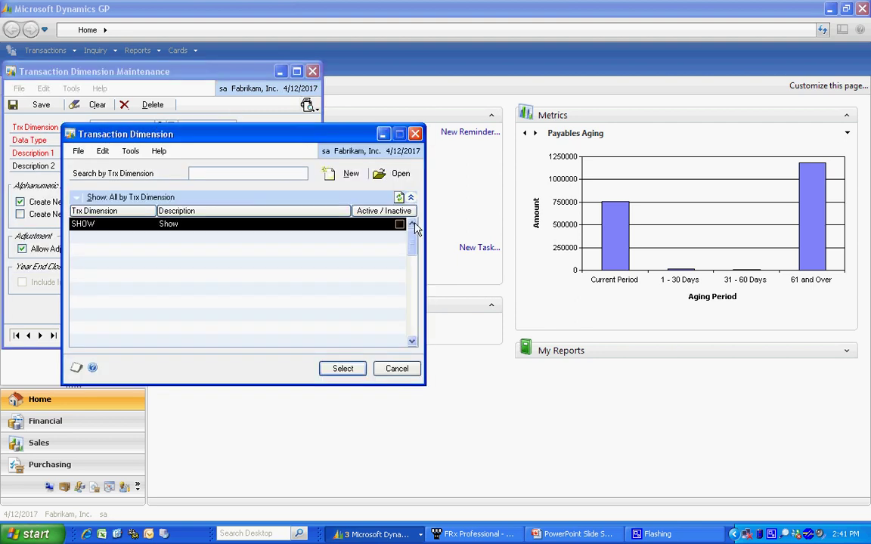
left_click(173, 226)
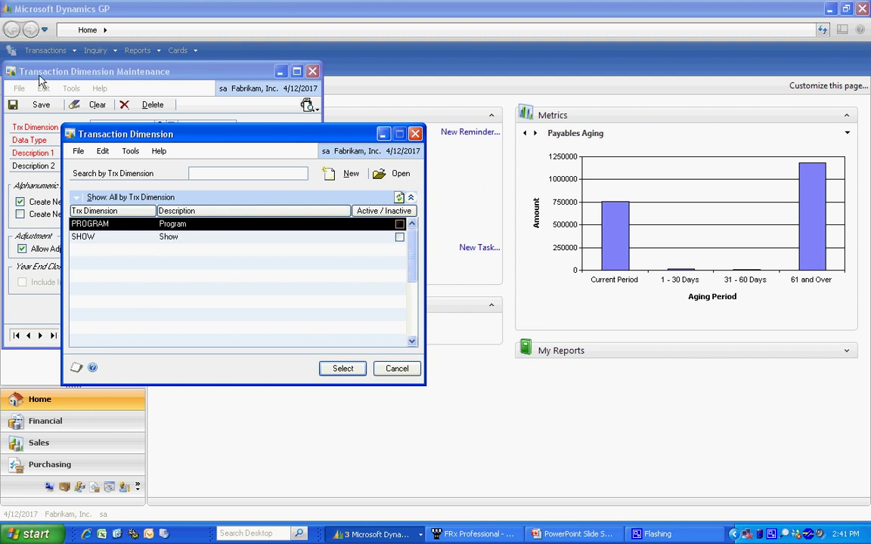
left_click(343, 370)
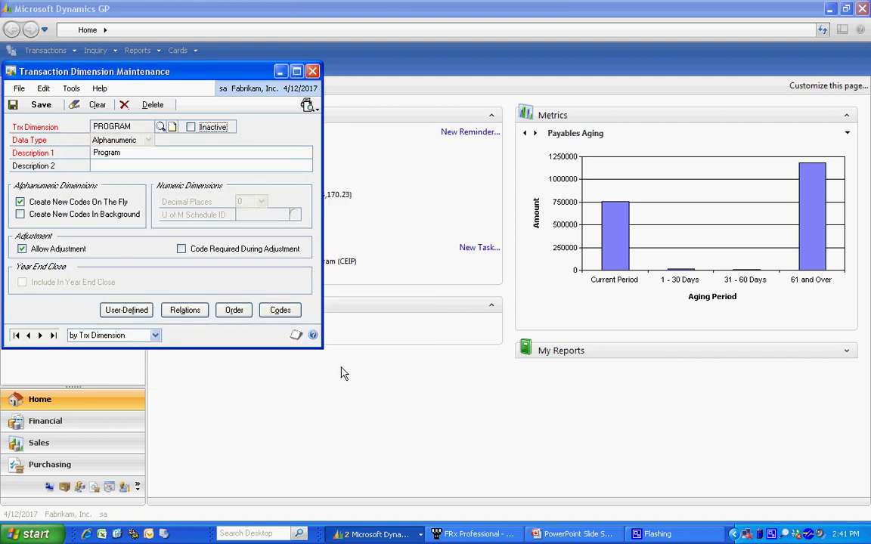
left_click(282, 310)
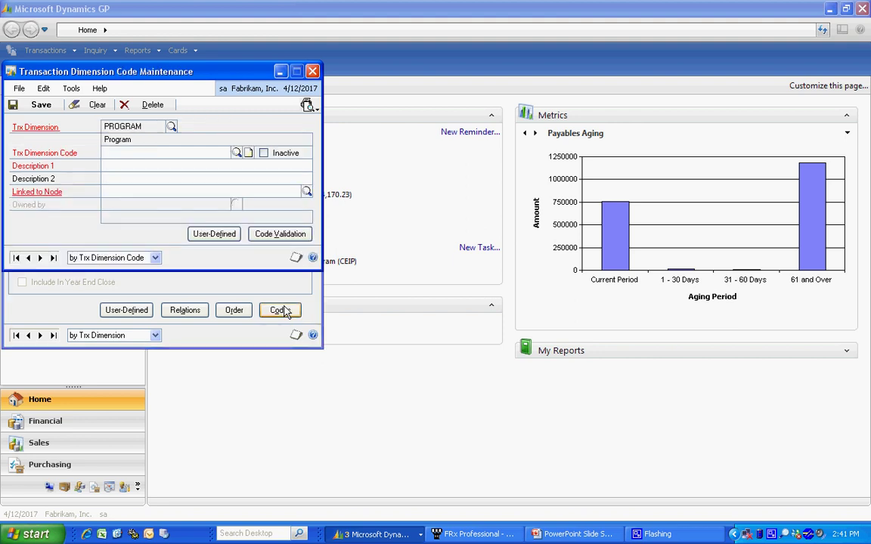
left_click(236, 153)
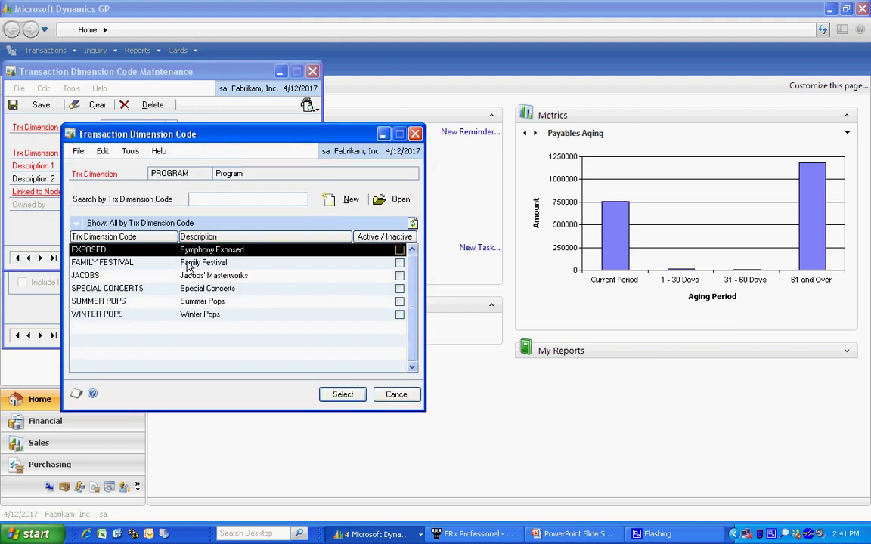
left_click(397, 394)
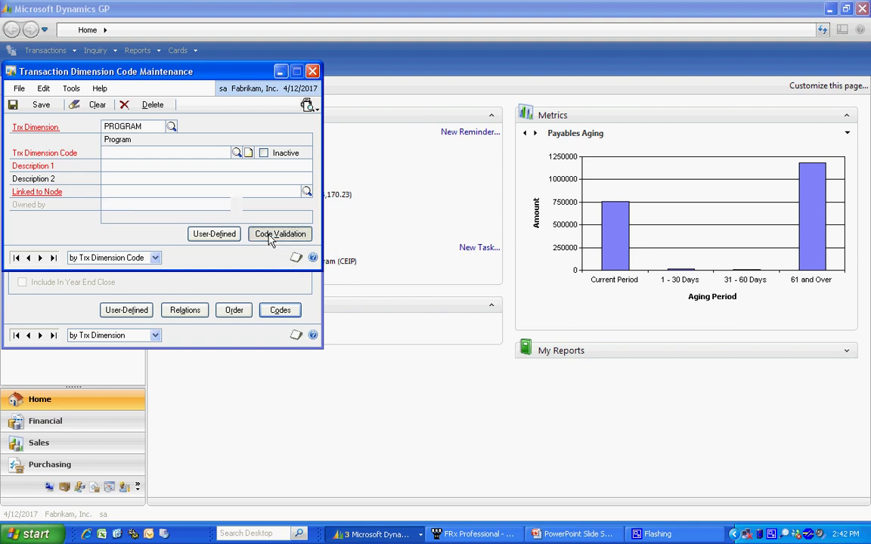
- Check which SHOW codes are valid for the WINTER POPS and SUMMER POPS program codes in Code Validation, then close the dimension windows
left_click(270, 236)
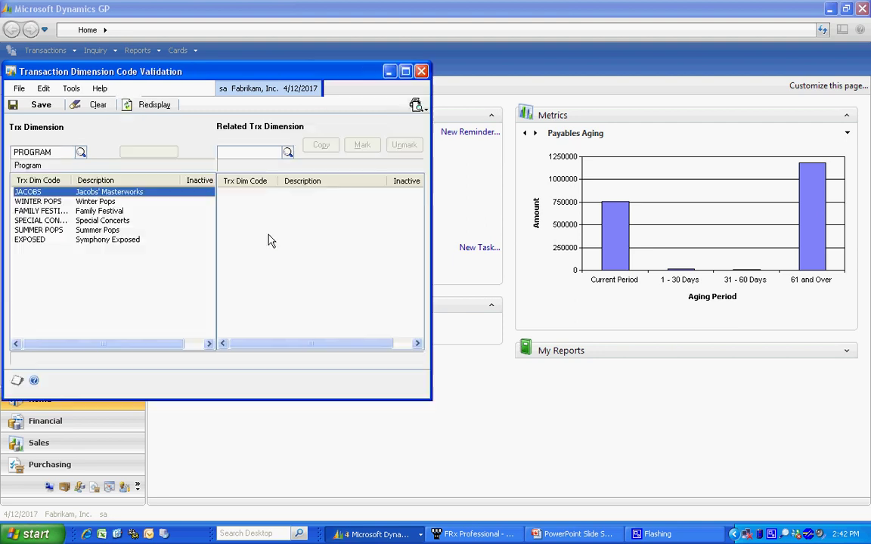
left_click(288, 152)
double_click(136, 263)
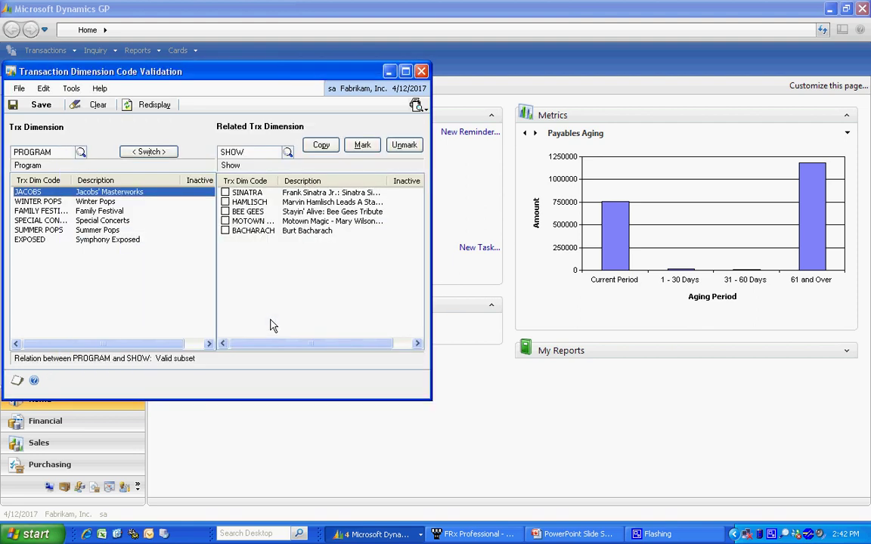
left_click(66, 201)
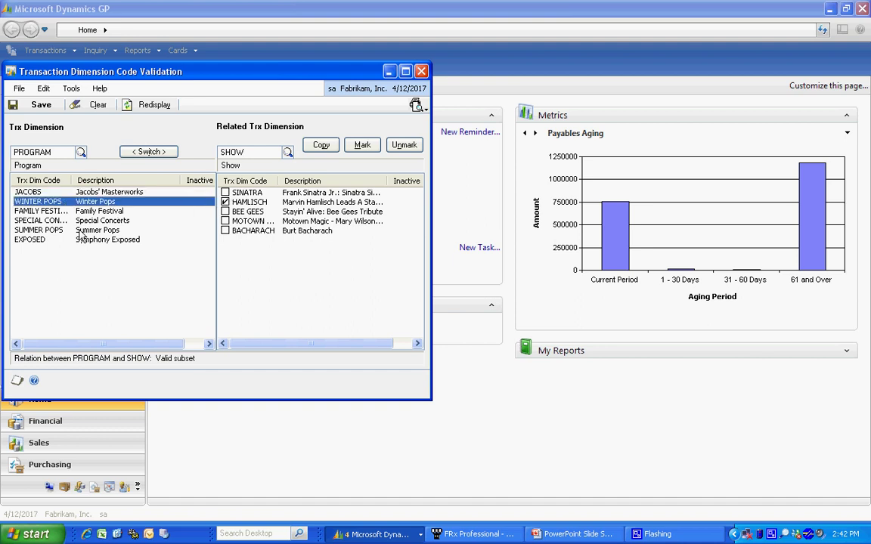
left_click(54, 232)
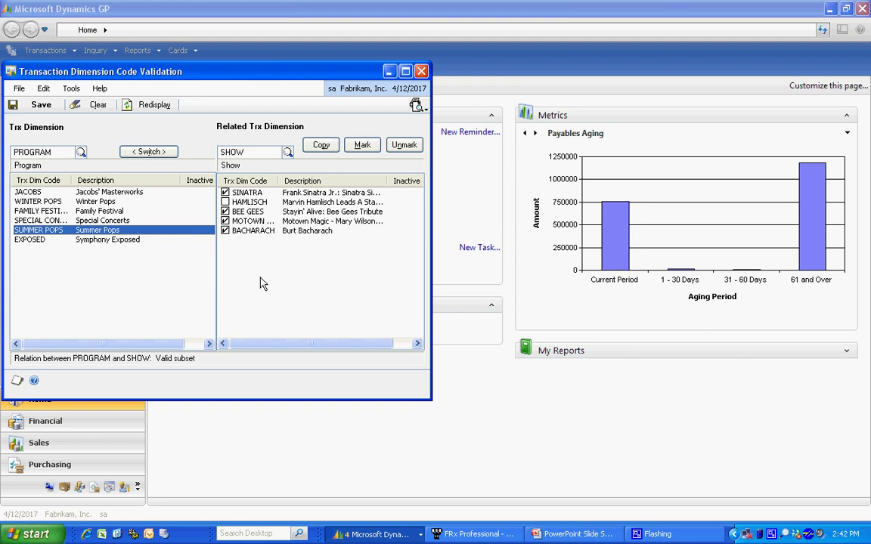
left_click(422, 72)
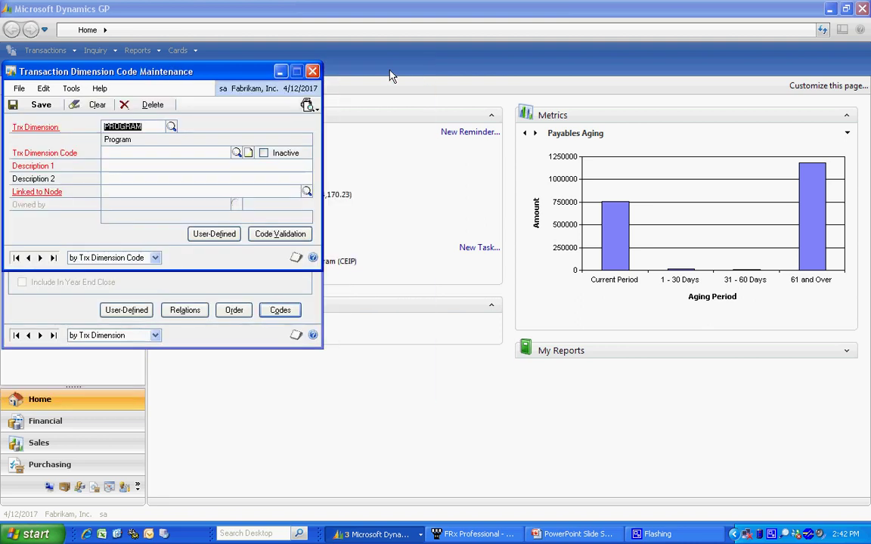
left_click(312, 73)
- Start a new payables transaction of type Invoice with the description Equipment
left_click(41, 49)
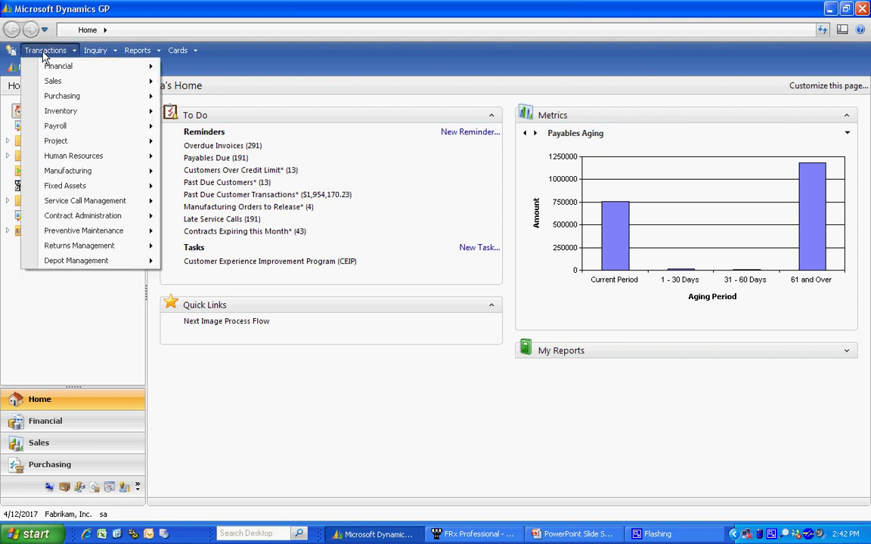
mouse_move(47, 96)
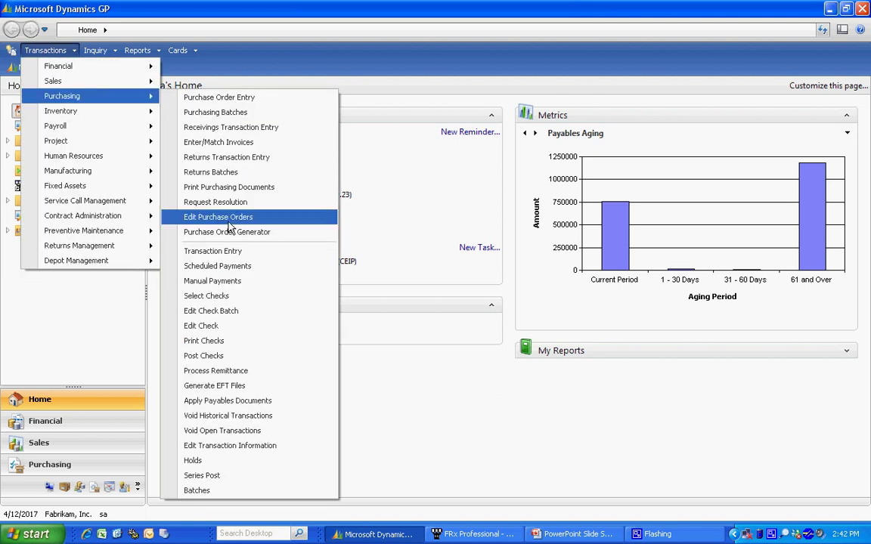
left_click(230, 253)
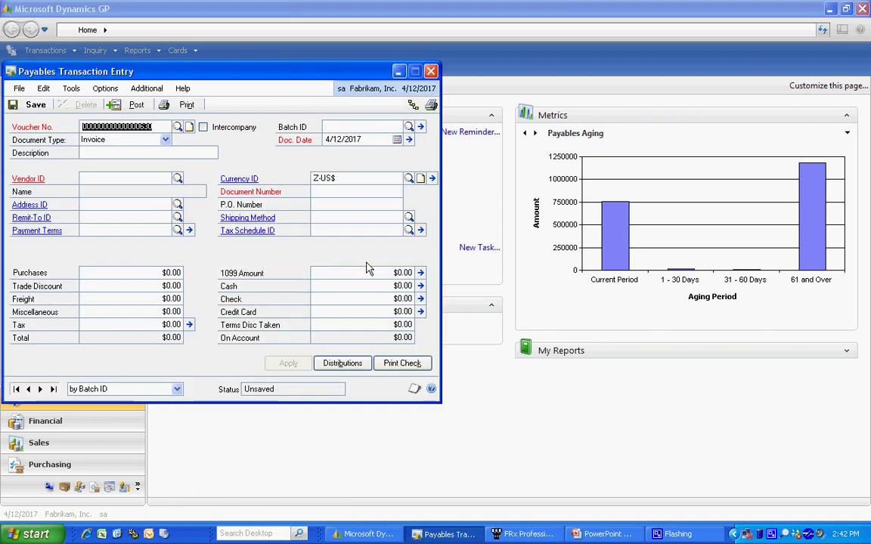
key("Tab")
key("Tab")
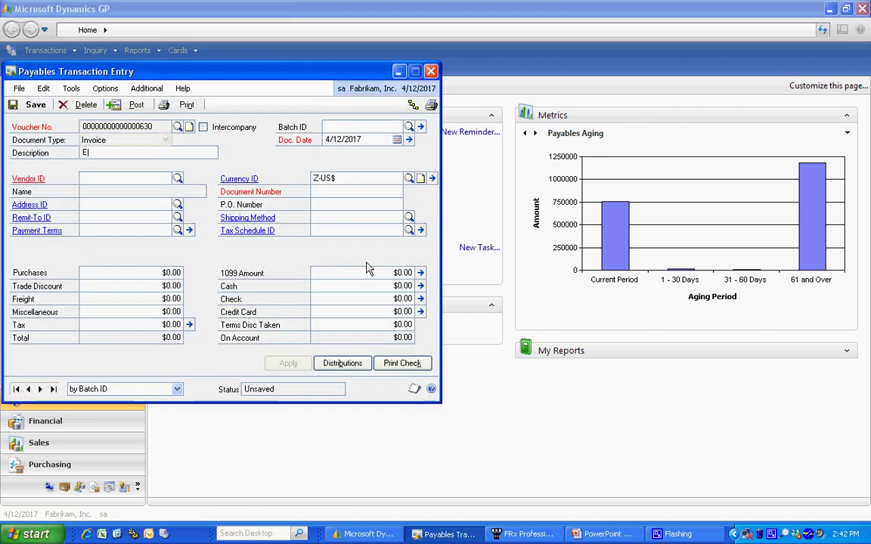
type("Equipment")
key("Tab")
- Assign the invoice to batch STEVE2 and choose Advanced Office Systems as the vendor
type("STEVE2")
key("Tab")
key("Tab")
key("ctrl+l")
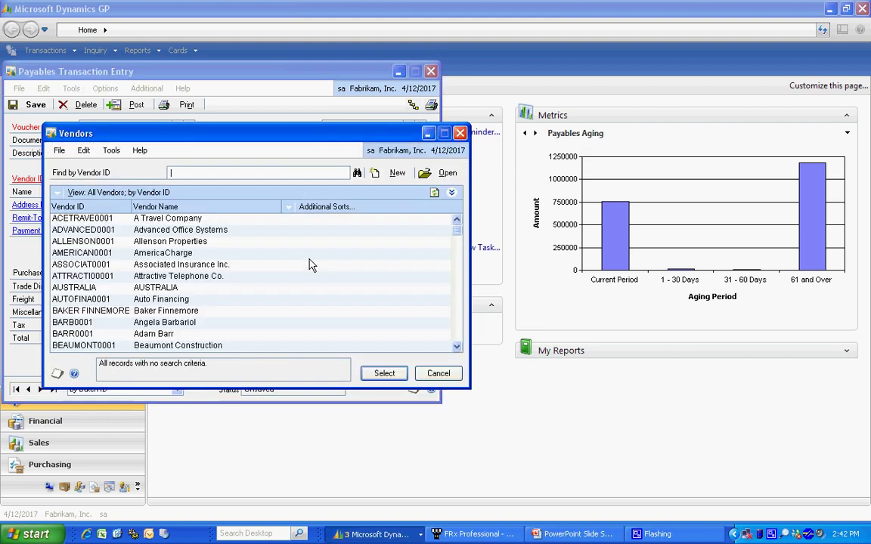
double_click(307, 231)
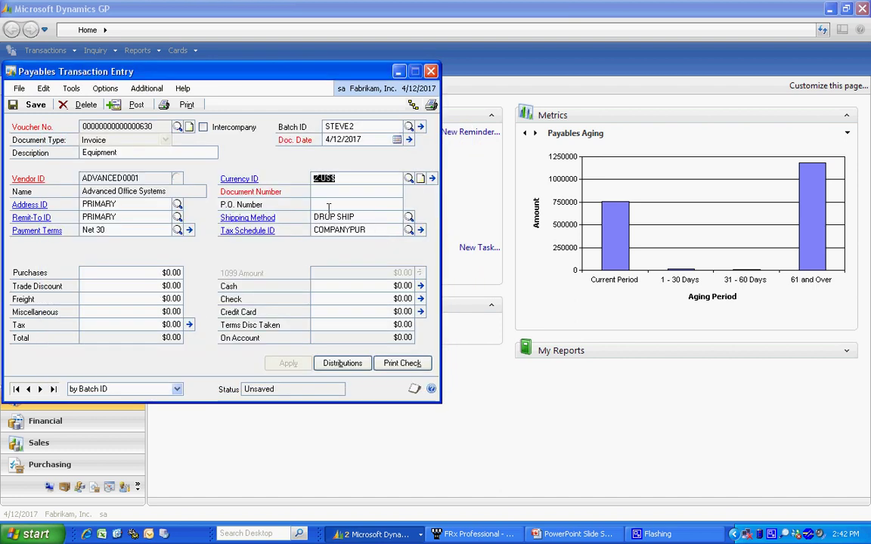
- Enter document number 09908 and a purchases amount of $4,000.00 on the invoice
left_click(318, 191)
type("00908")
key("Tab")
key("Tab")
key("Tab")
key("Tab")
type("4,000")
key("Tab")
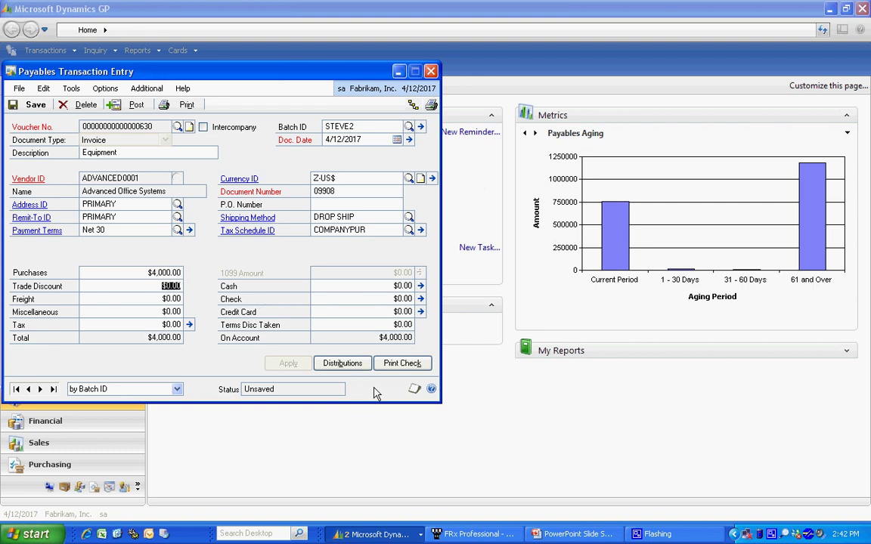
- Open the analytical details of the invoice's PURCH distribution and set the first assignment to 50%
left_click(341, 366)
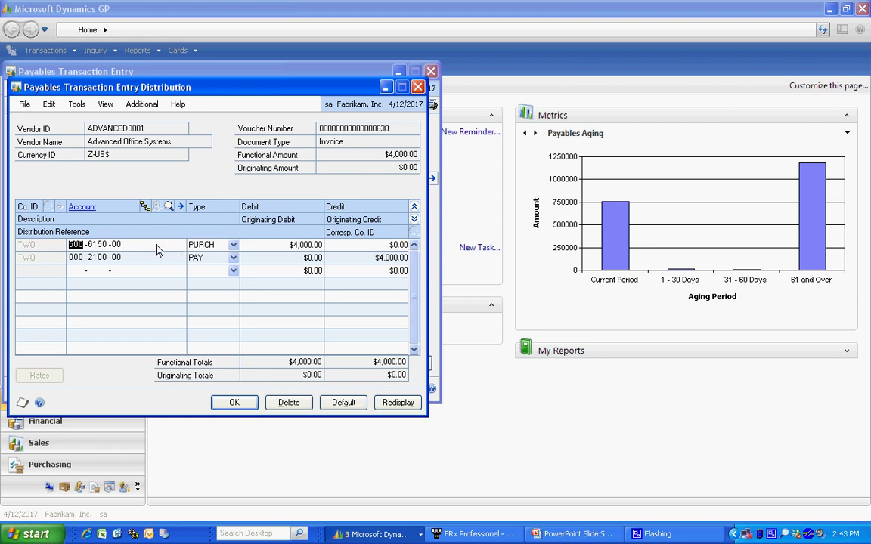
left_click(143, 206)
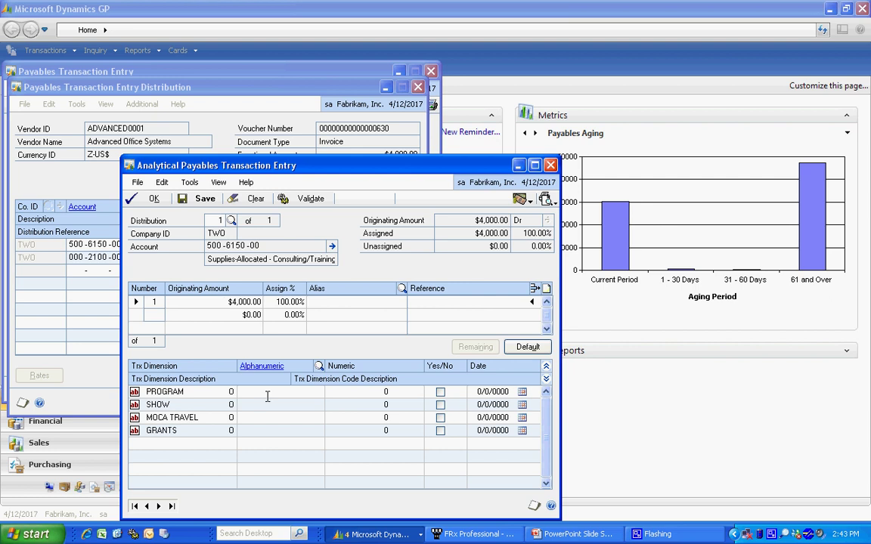
key("shift+Tab")
type("50")
key("Tab")
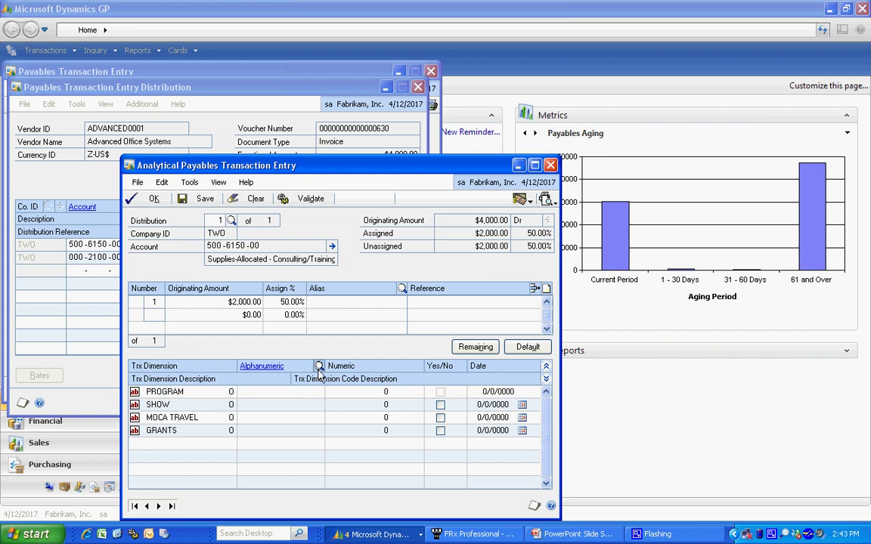
- Code the first assignment to SUMMER POPS for the PROGRAM dimension and BACHARACH for the SHOW dimension
left_click(319, 366)
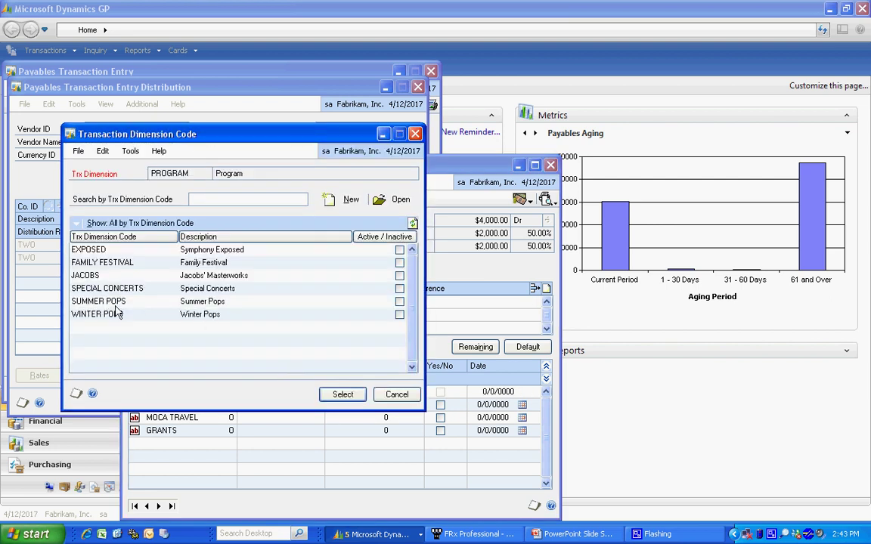
left_click(333, 394)
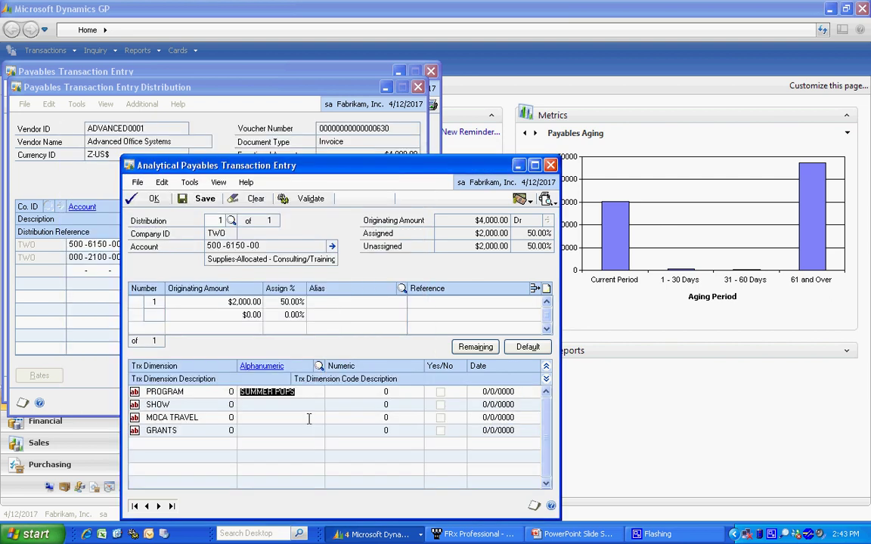
left_click(319, 368)
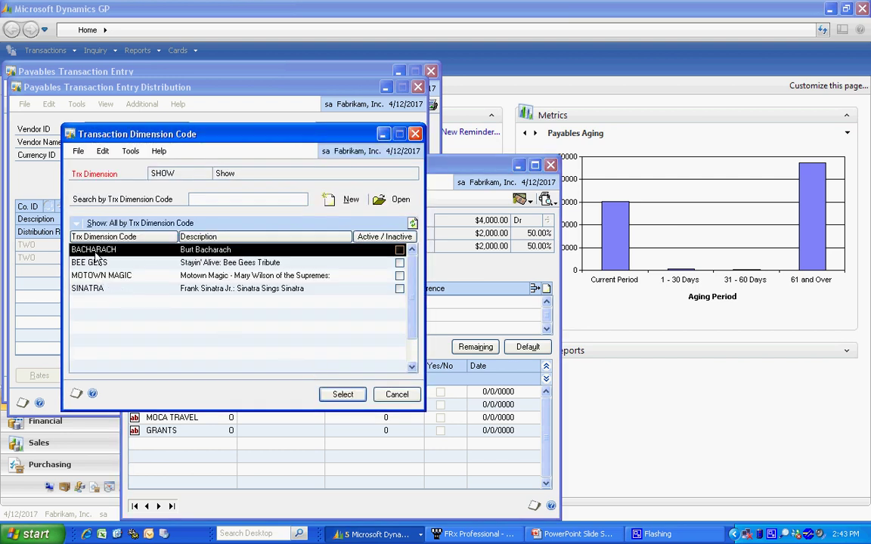
double_click(96, 252)
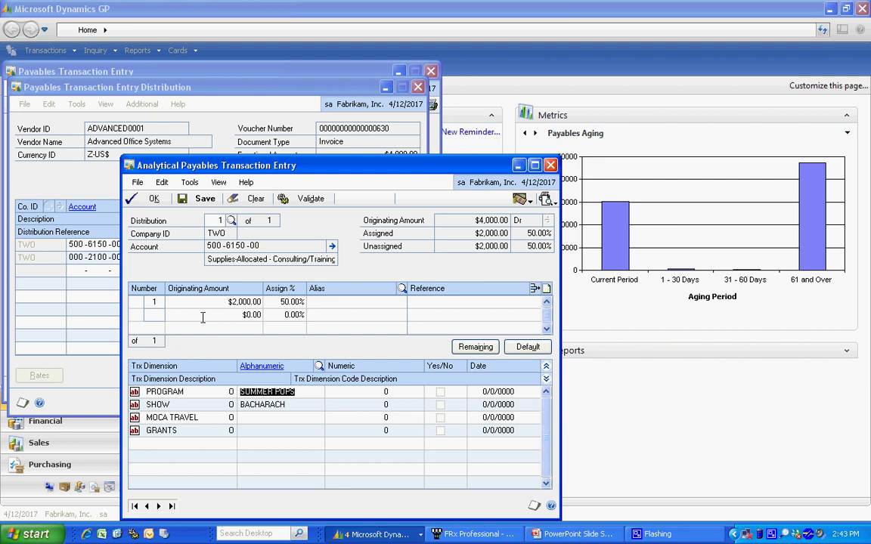
- Assign the remaining amount to a second assignment coded SUMMER POPS for the PROGRAM dimension and SINATRA for the SHOW dimension
left_click(476, 348)
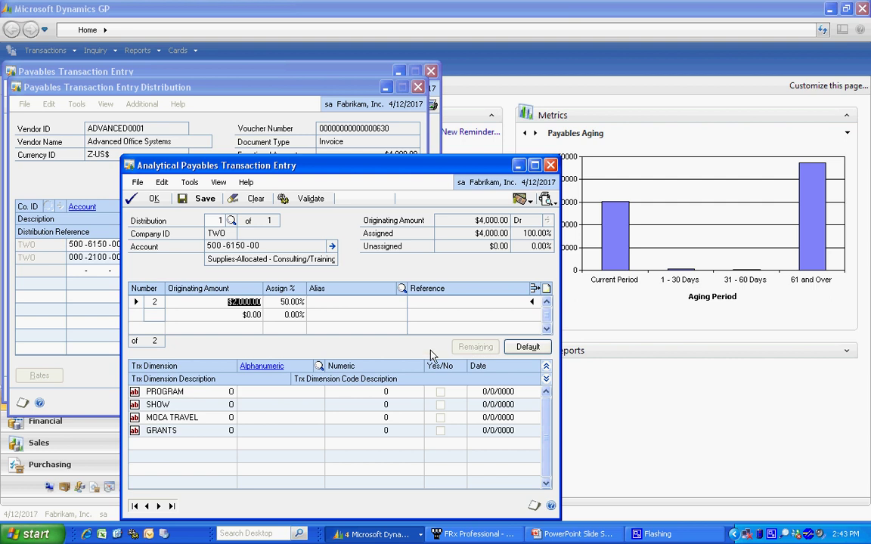
left_click(318, 366)
double_click(115, 301)
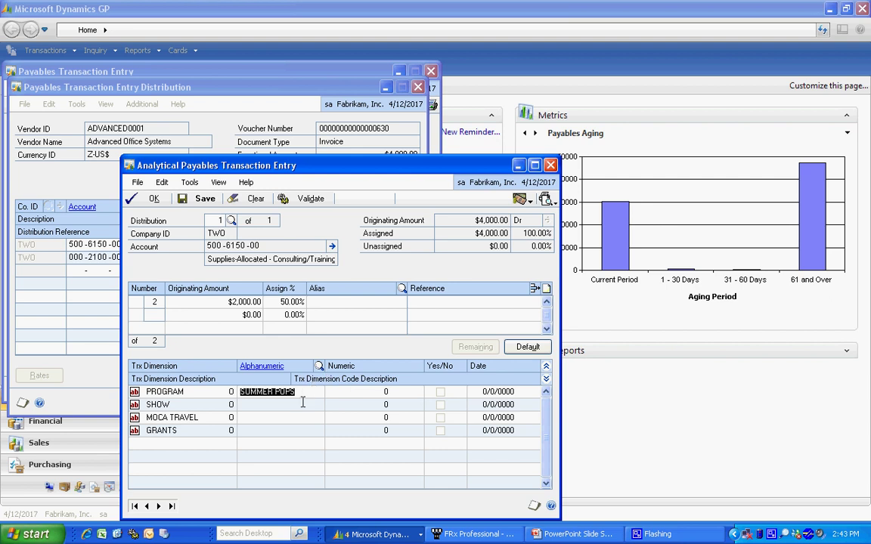
left_click(318, 367)
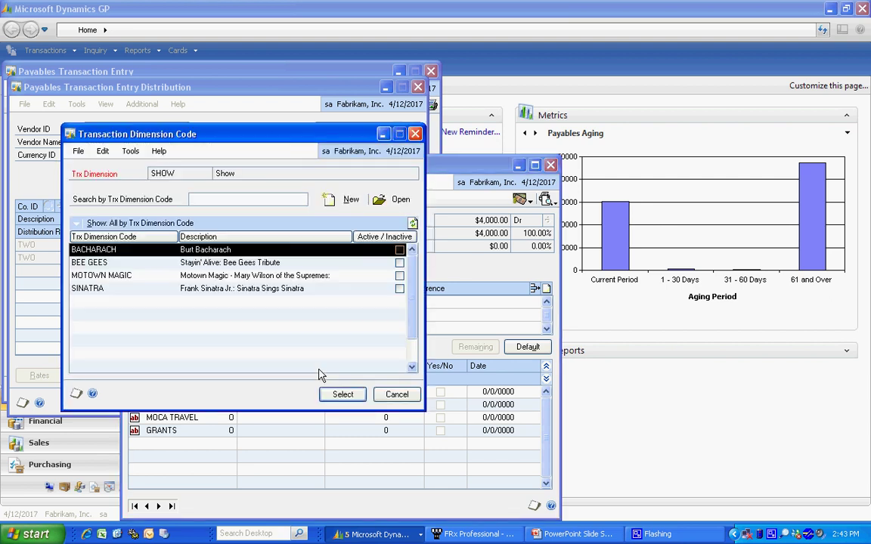
double_click(138, 290)
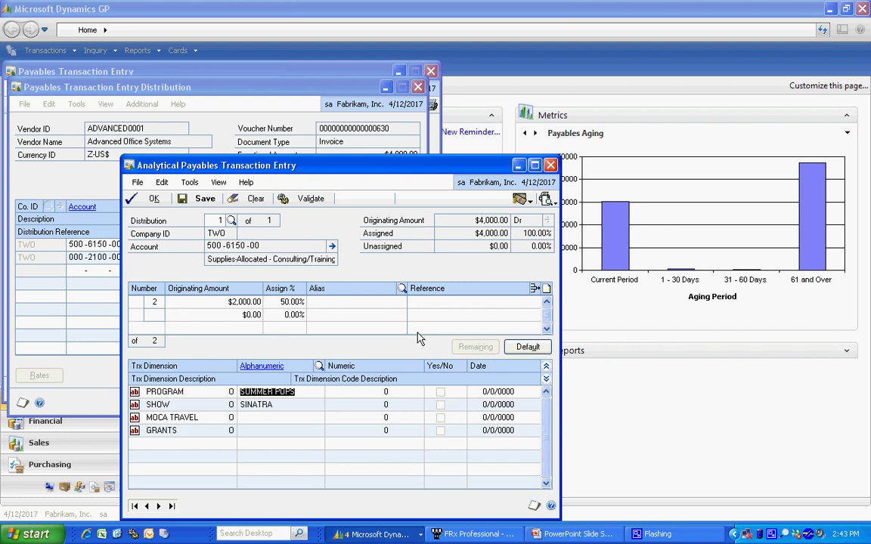
- Validate the analytical assignments of the PURCH distribution and accept them
left_click(545, 303)
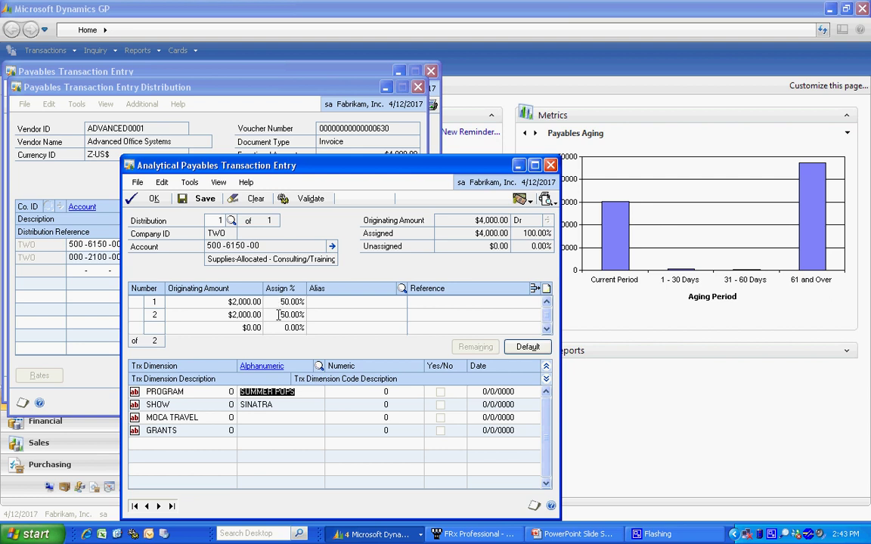
left_click(312, 201)
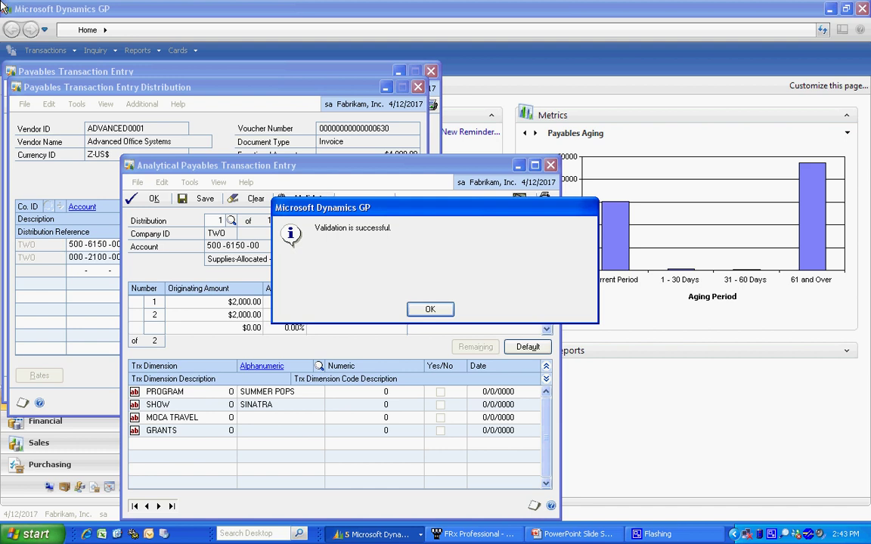
key("Return")
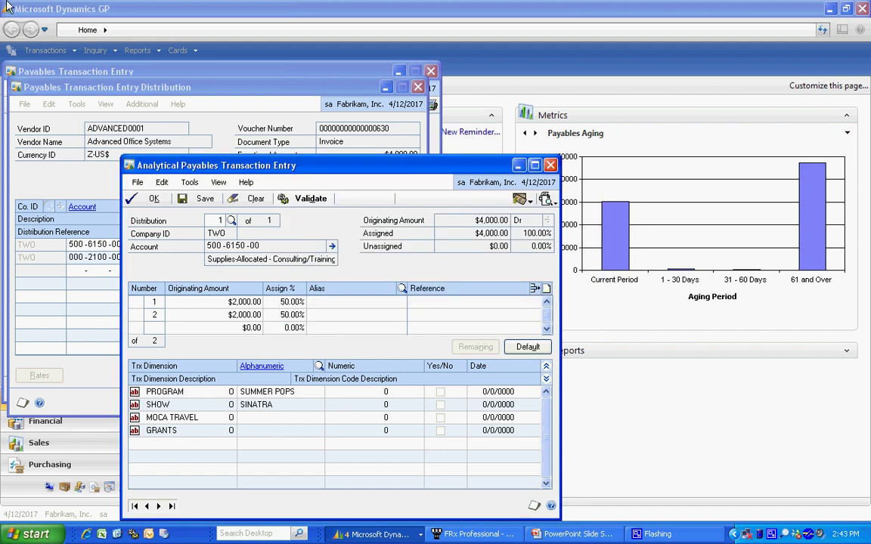
left_click(149, 199)
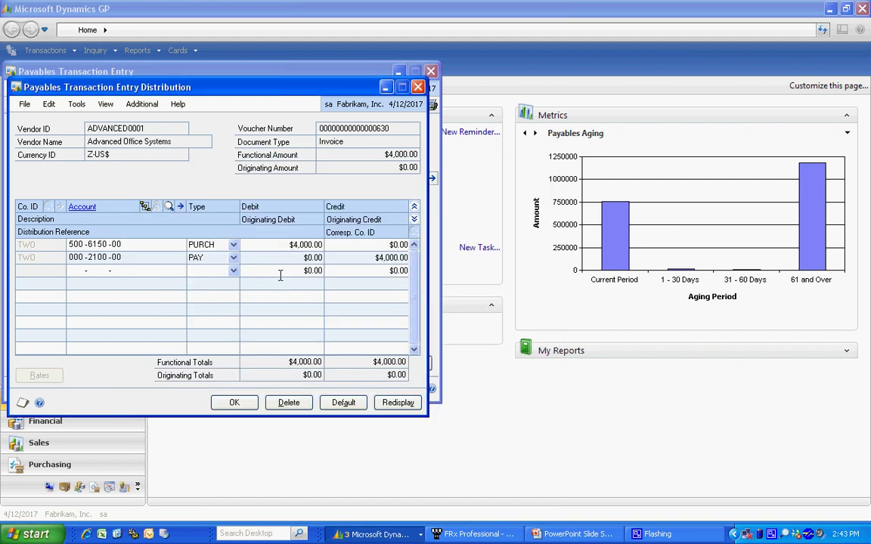
- Accept the invoice distributions, then save the payables invoice and close its entry window
left_click(241, 405)
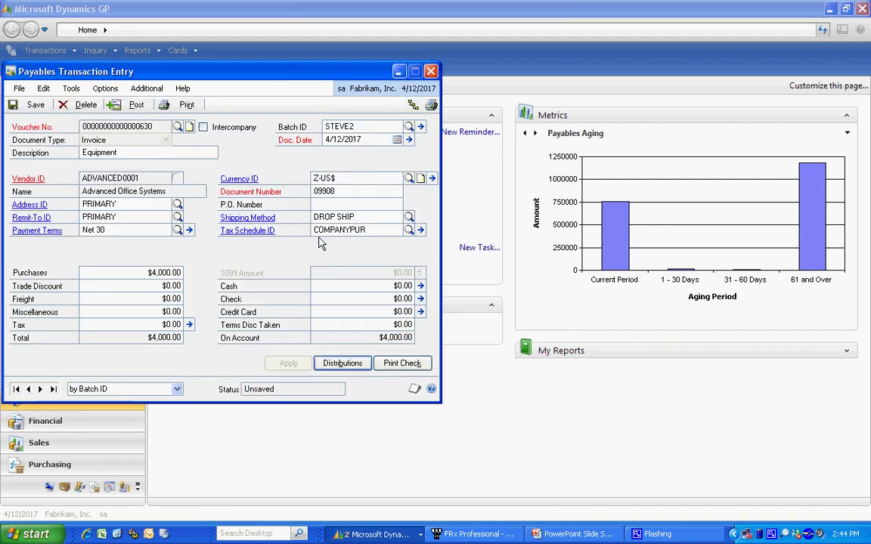
left_click(30, 104)
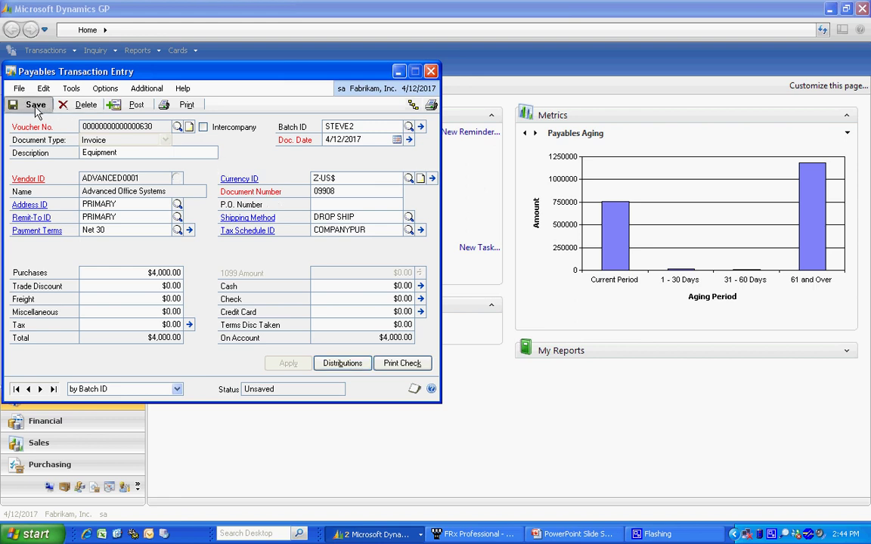
left_click(434, 71)
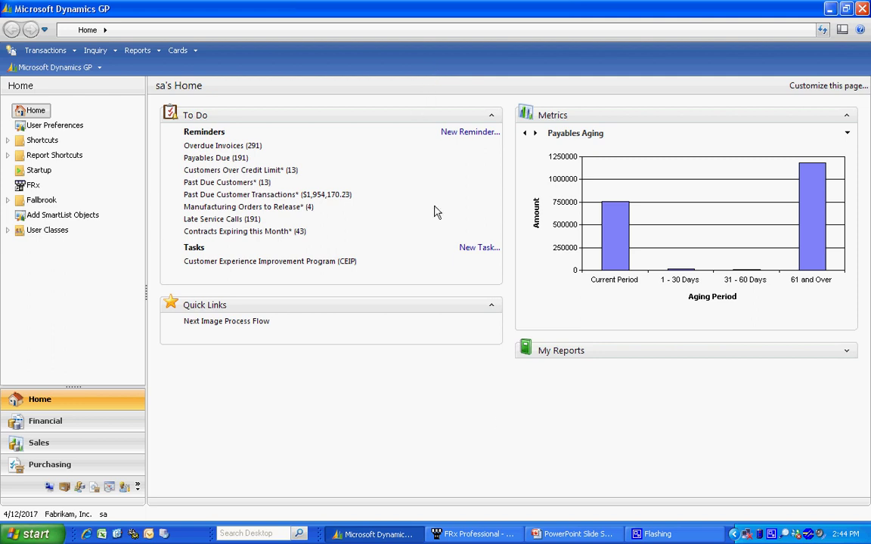
- Switch to FRx Professional, generate the SDS Rev_Exp report for the Summer Pops reporting unit, and open the resulting Summer Pops statement
left_click(477, 535)
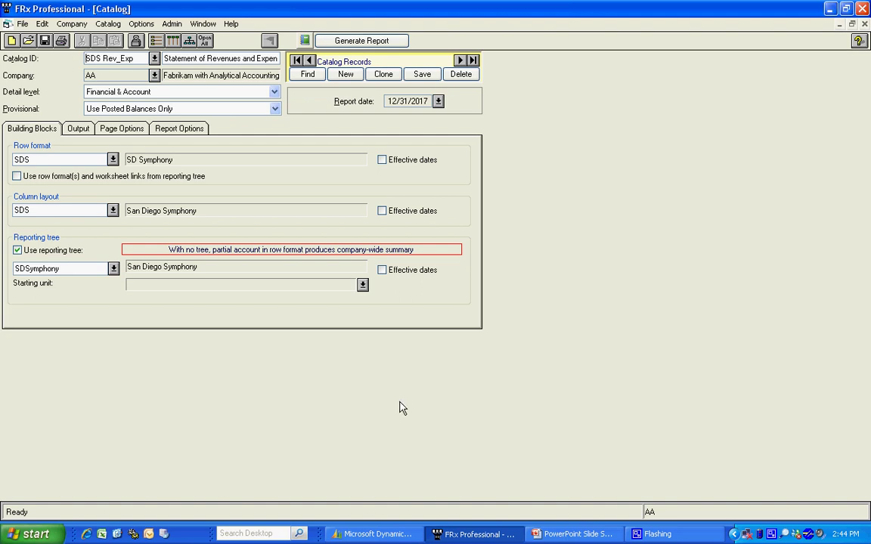
left_click(342, 43)
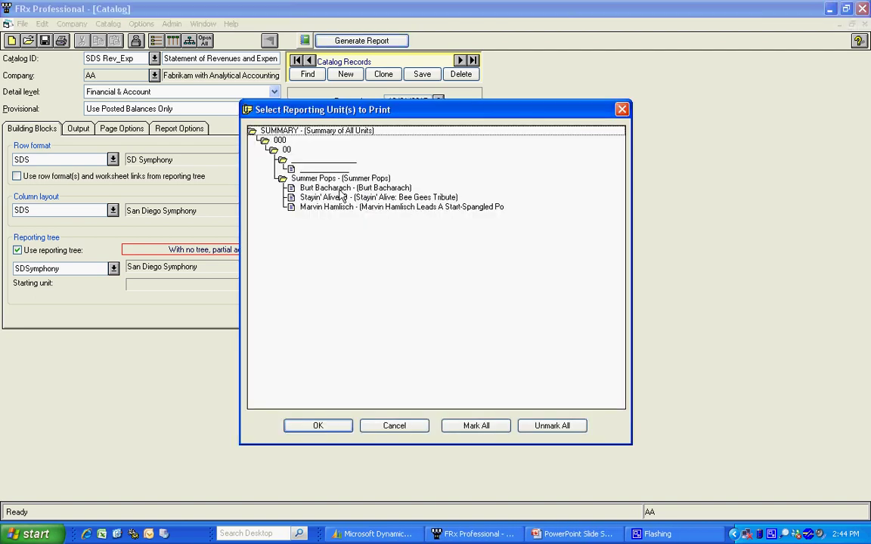
left_click(284, 178)
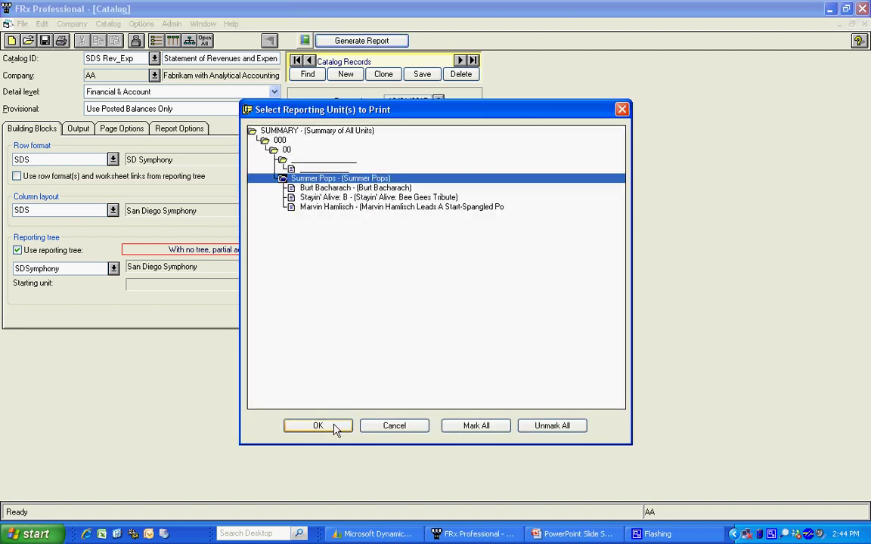
left_click(311, 426)
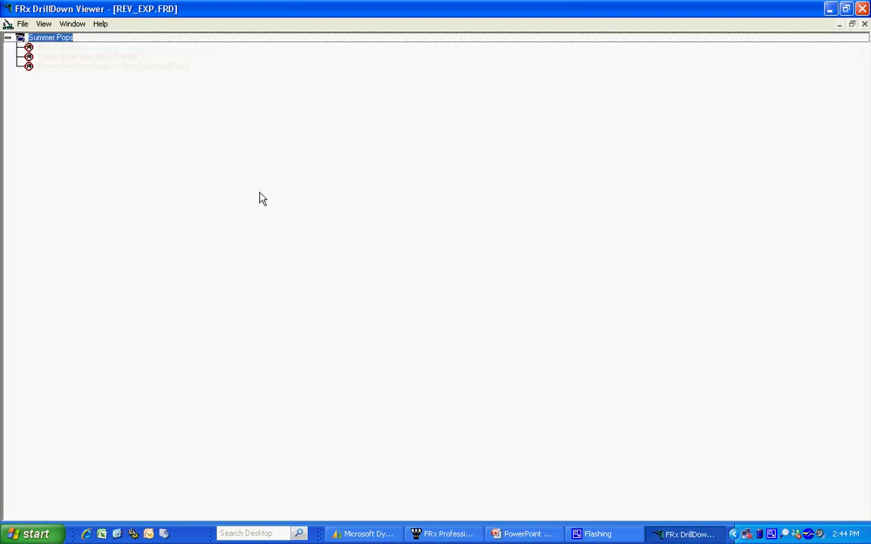
double_click(53, 37)
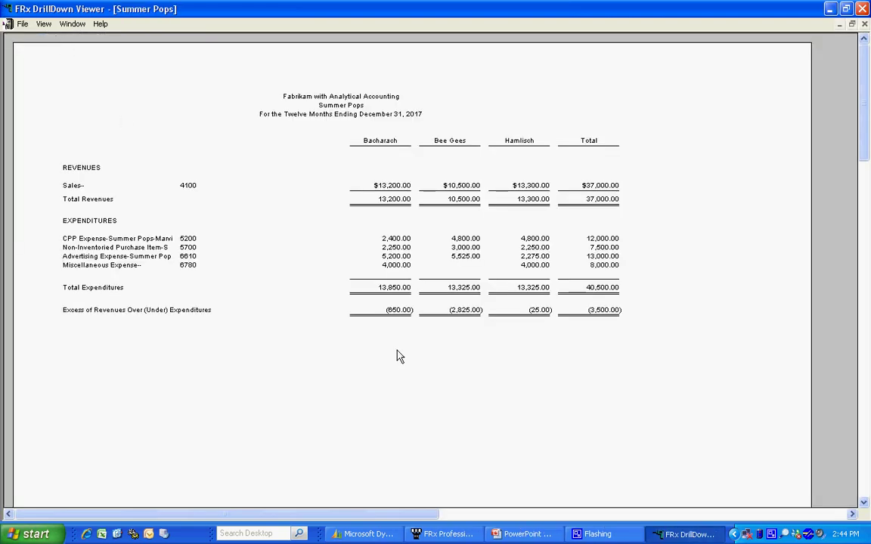